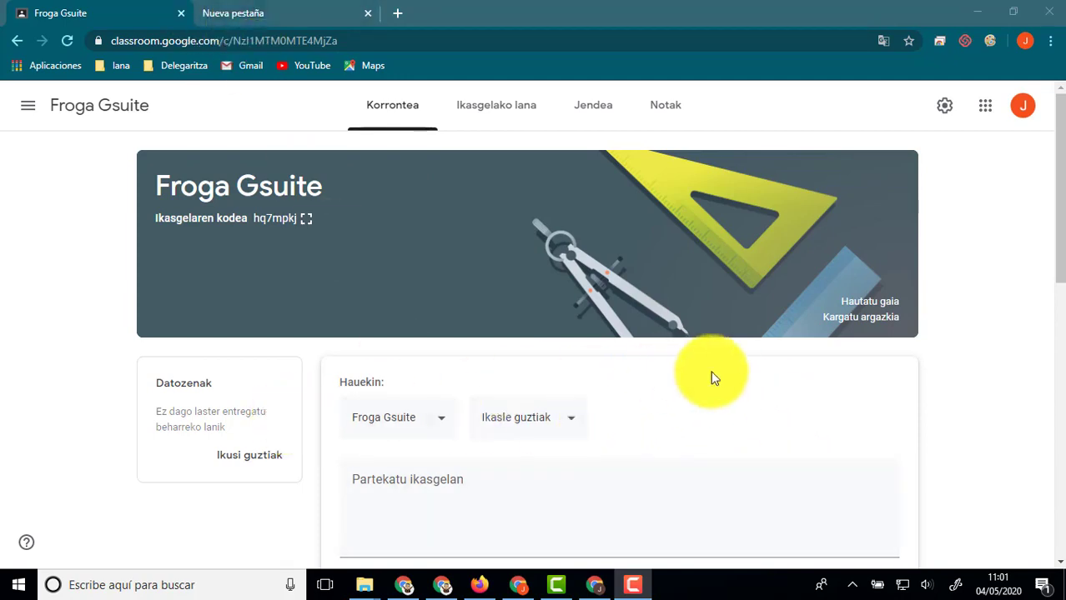
Search the web for the Talk and Comment voice-note extension and open its Chrome Web Store page
left_click(1057, 267)
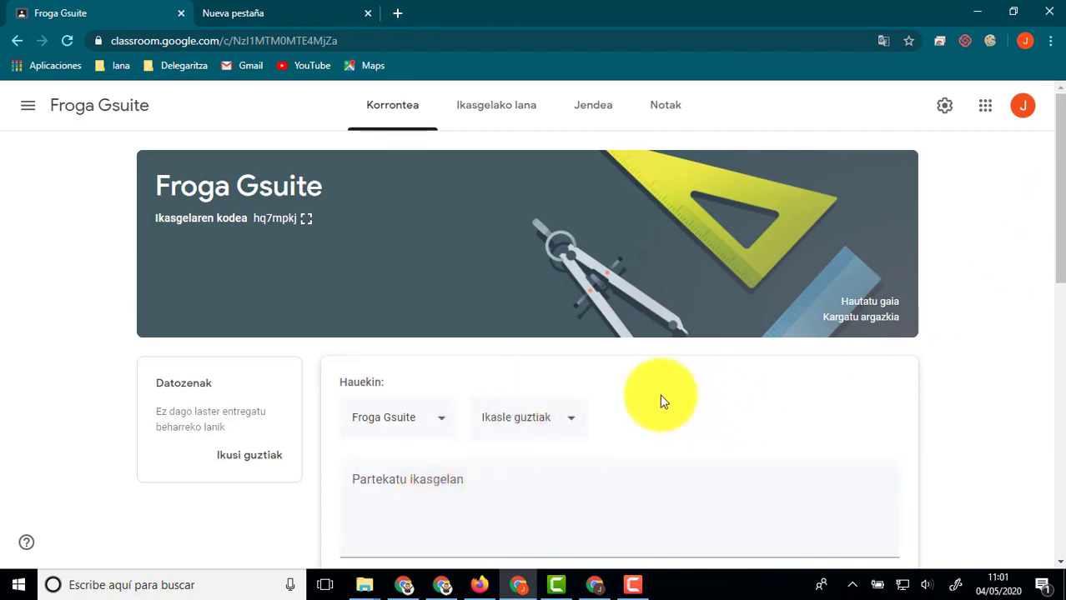
left_click(278, 17)
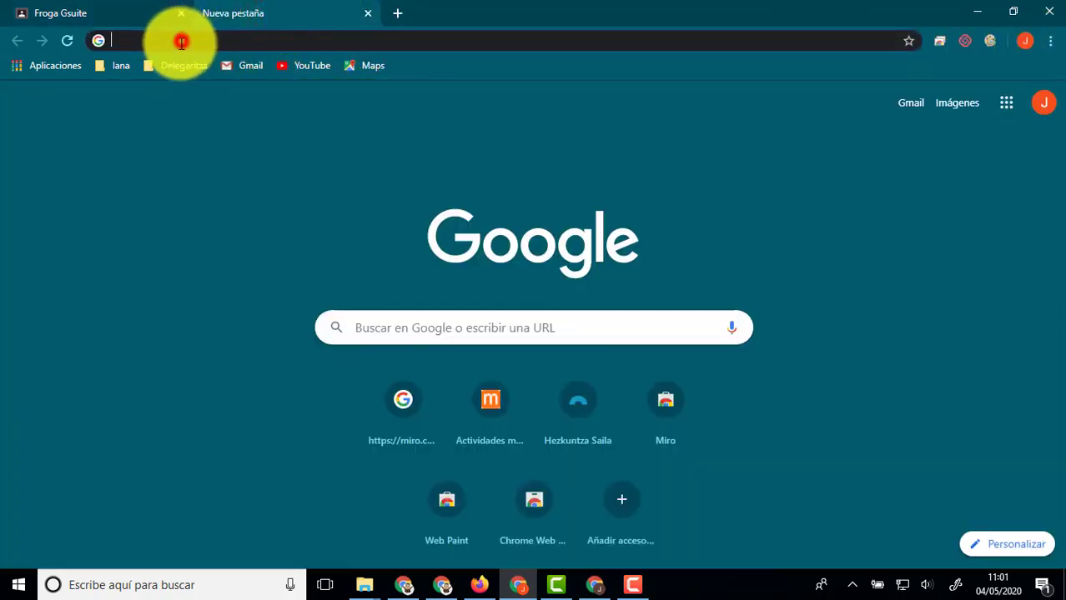
left_click(181, 41)
type("ta")
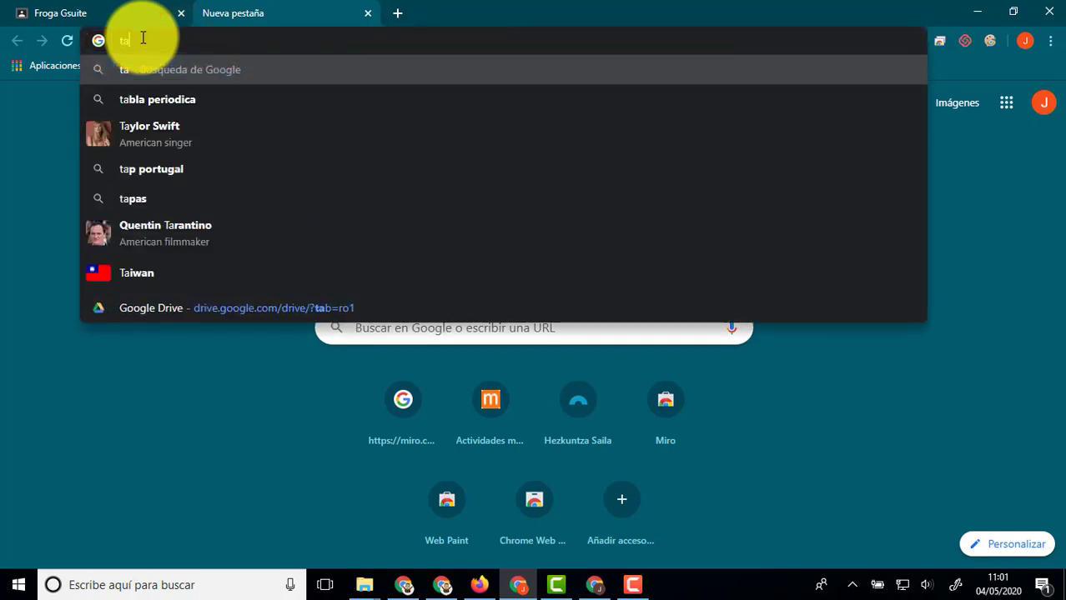
type("lk and ")
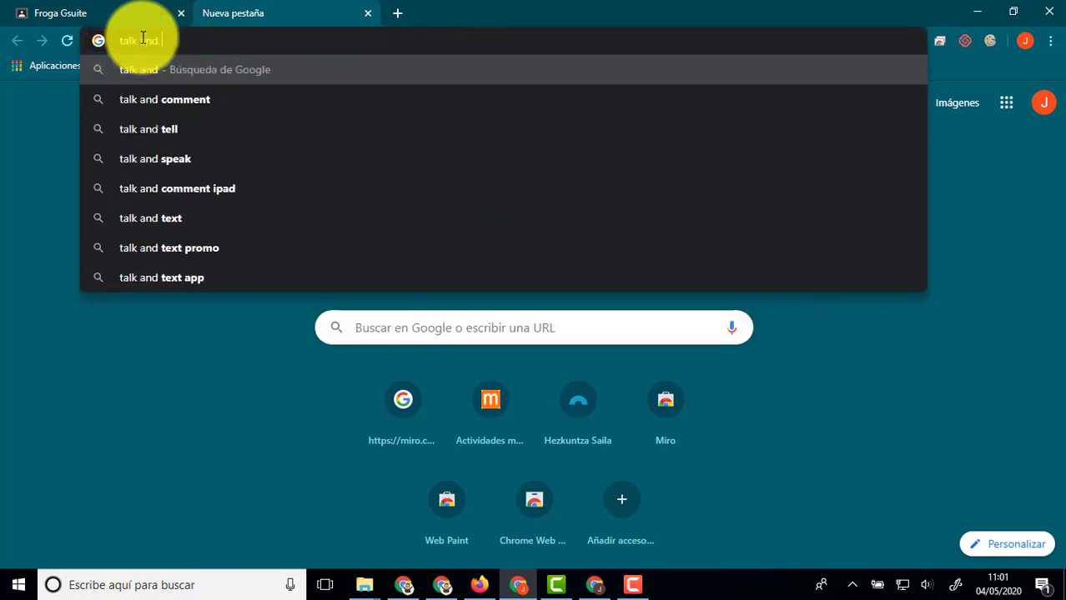
type("comm")
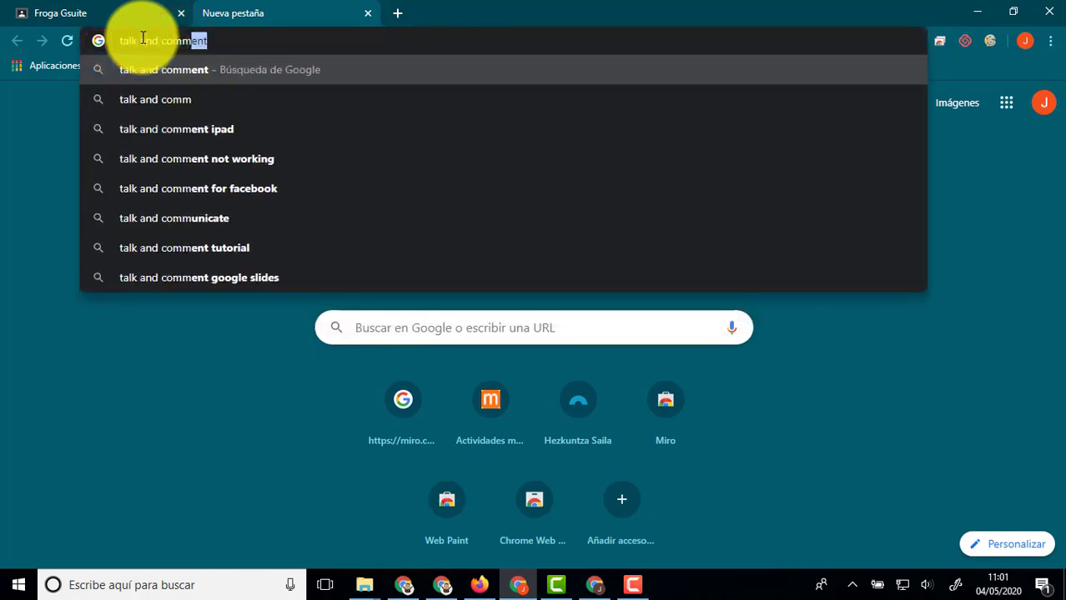
type("net")
key("Return")
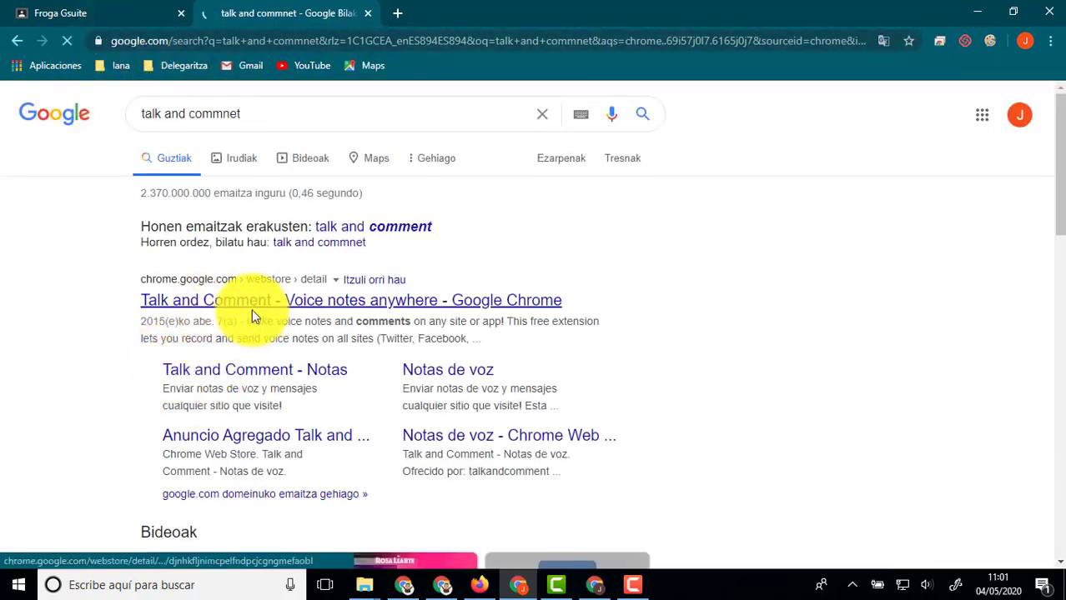
left_click(250, 302)
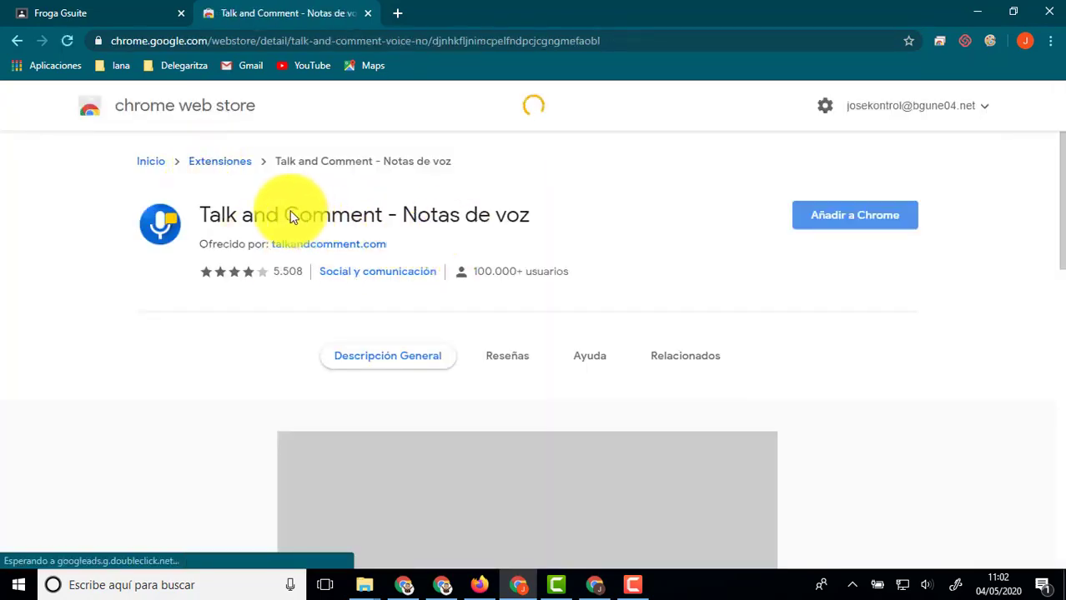
Add the Talk and Comment - Notas de voz extension to Chrome and allow it to use the microphone
left_click(853, 217)
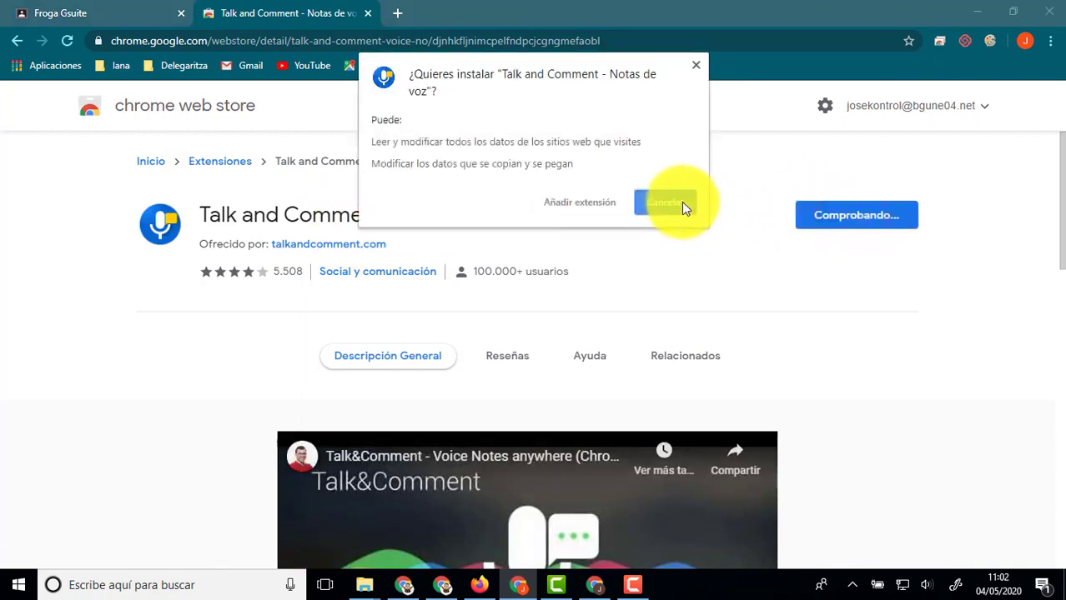
left_click(566, 207)
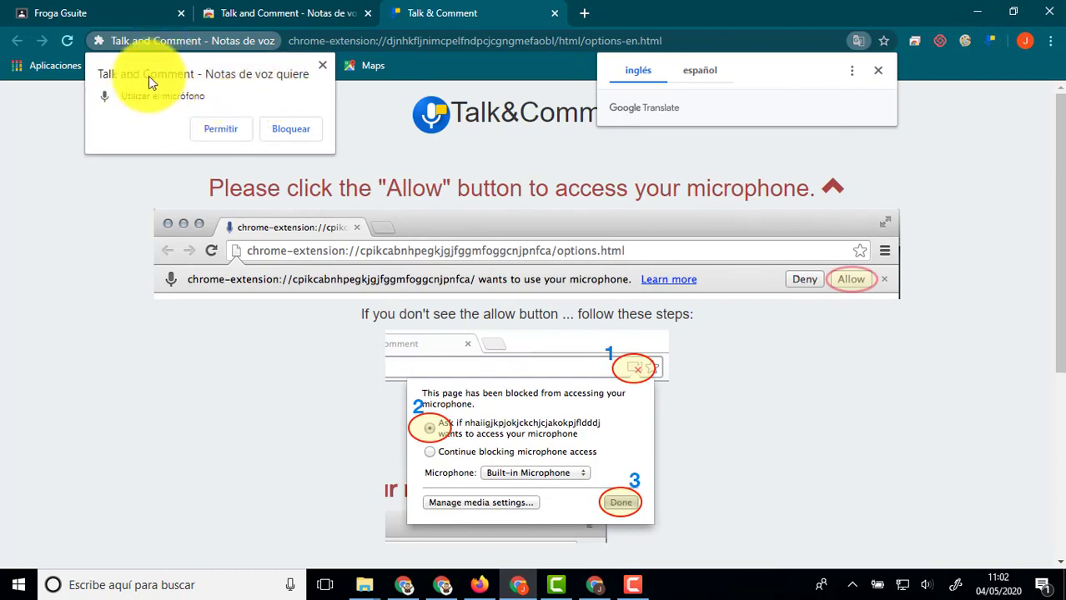
left_click(219, 131)
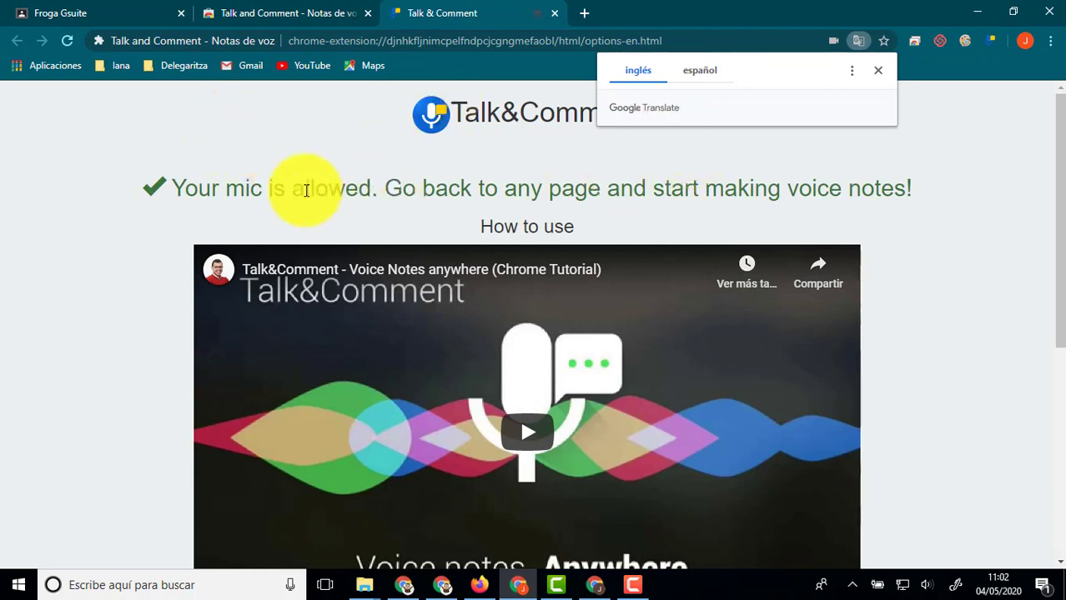
left_click(881, 73)
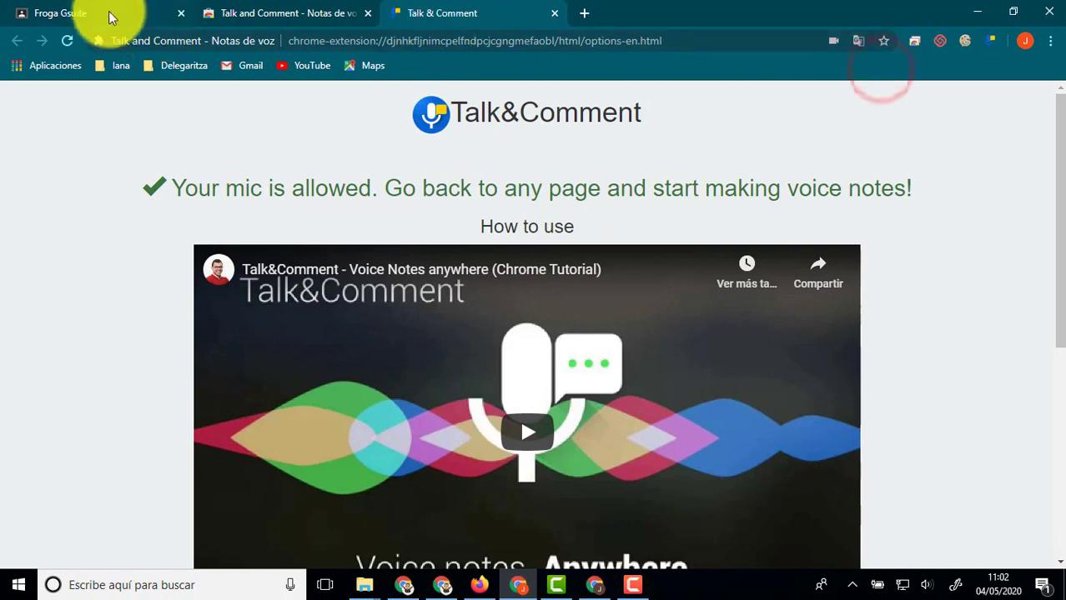
Close the extension's welcome and store pages, and reload the Froga Gsuite class page
left_click(554, 13)
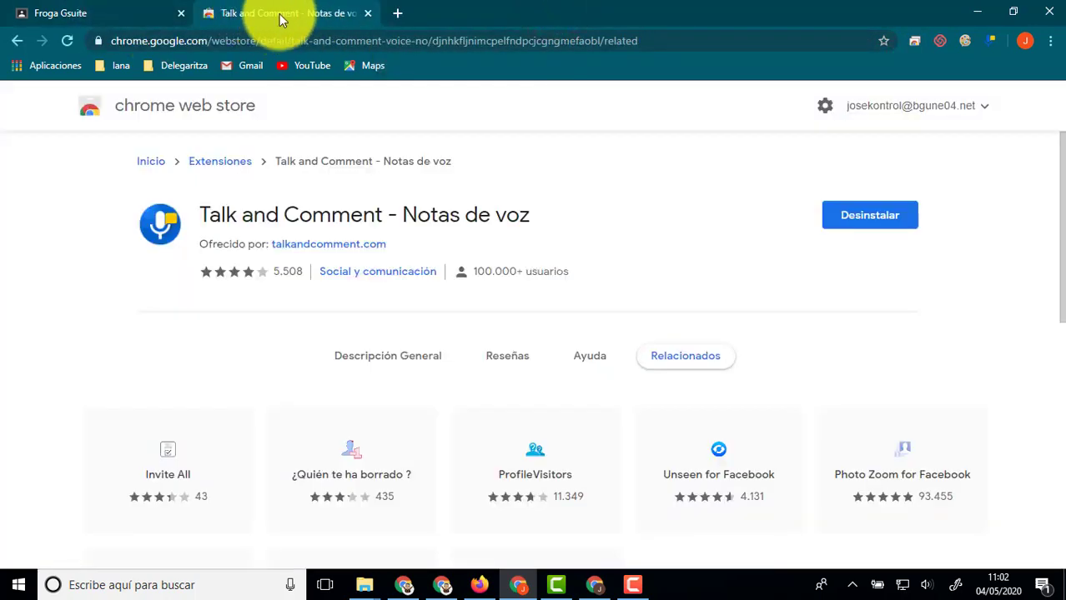
left_click(365, 13)
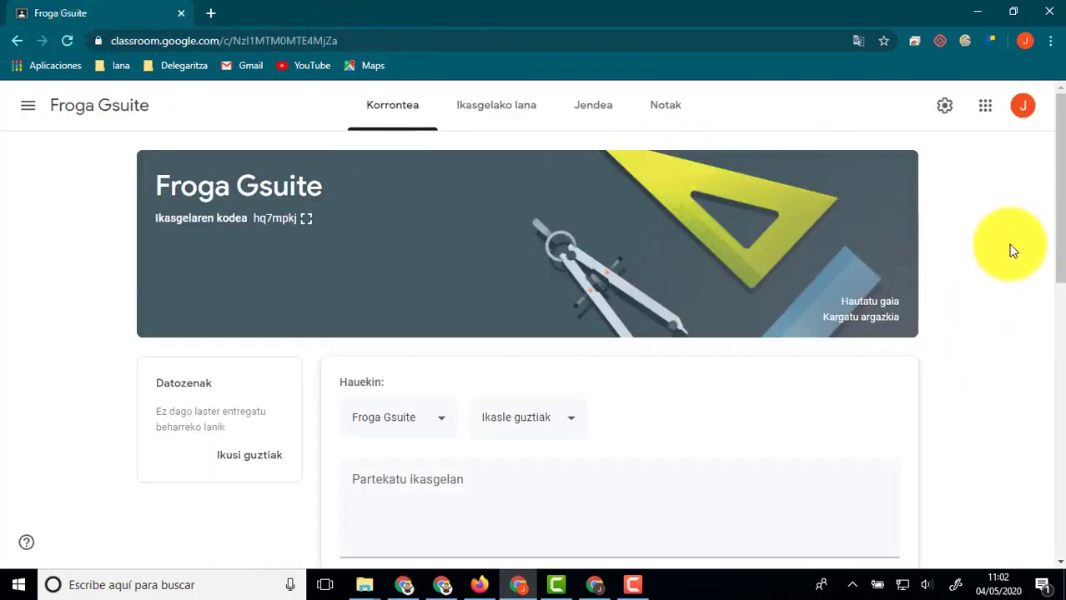
left_click(65, 41)
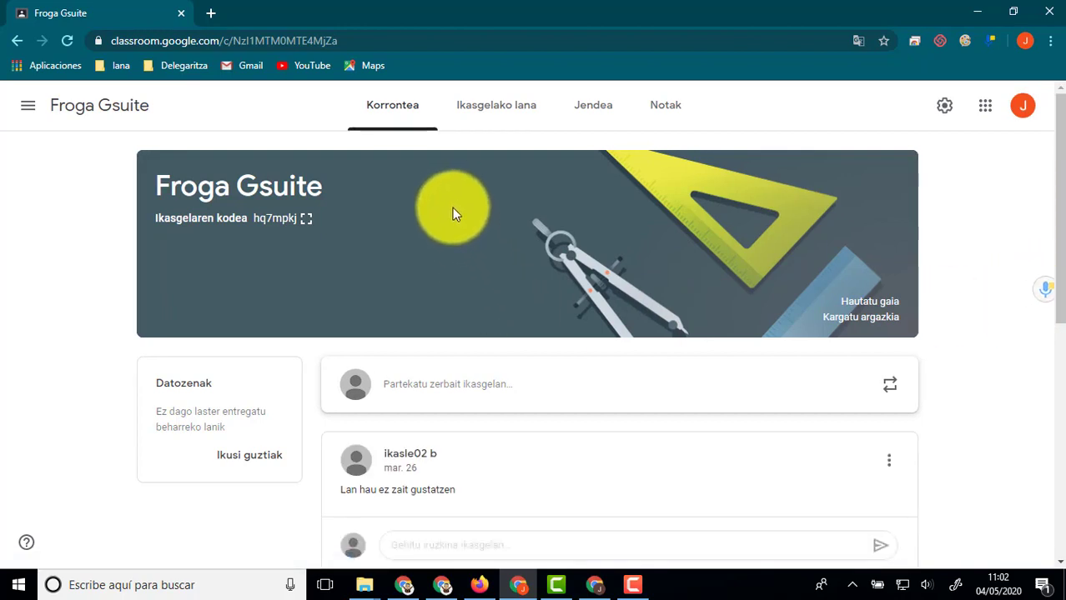
scroll(404, 125, "down", 1)
scroll(404, 131, "up", 1)
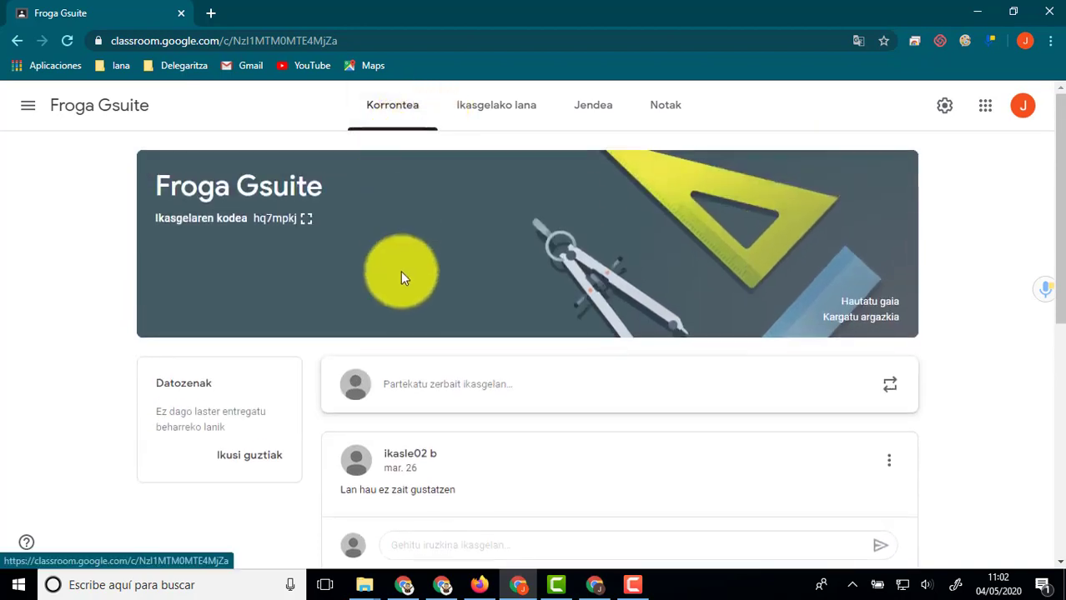
Start a new announcement in the class stream and record and save a voice note with Talk and Comment
left_click(442, 388)
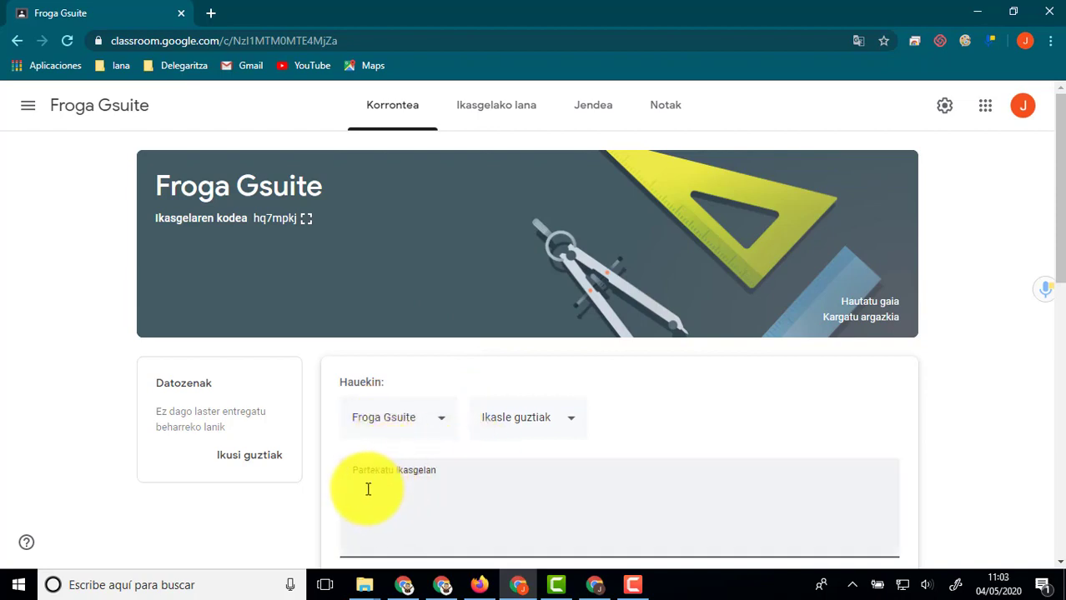
left_click(1027, 291)
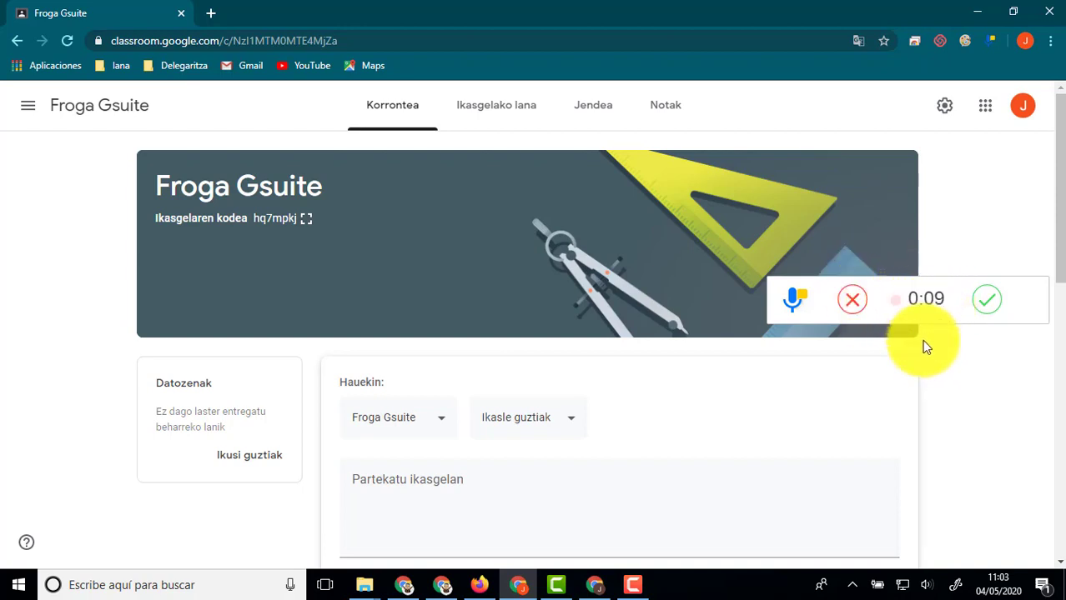
left_click(984, 302)
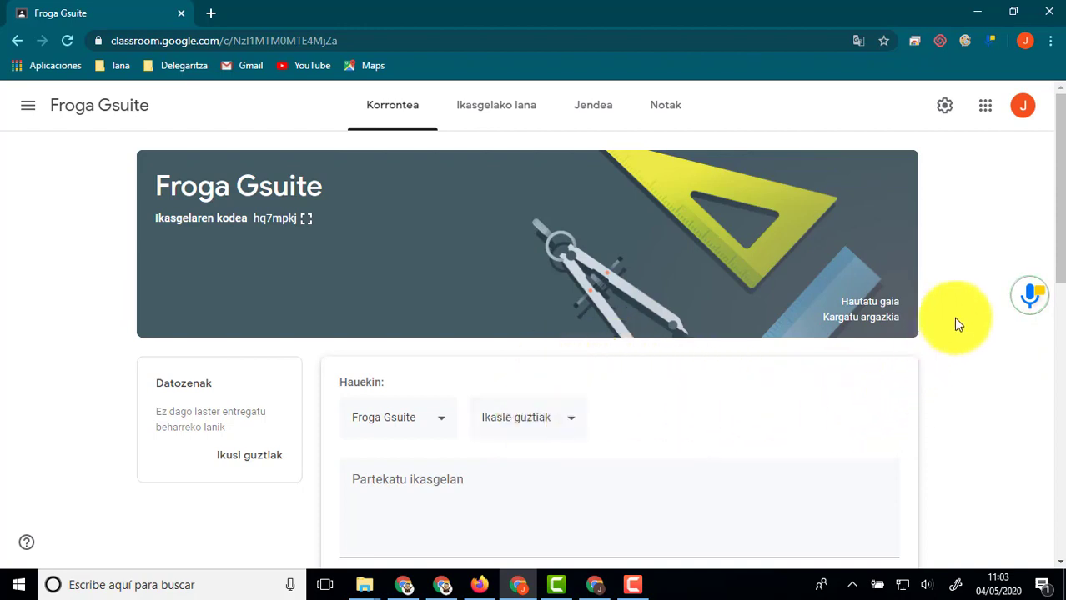
left_click(1030, 294)
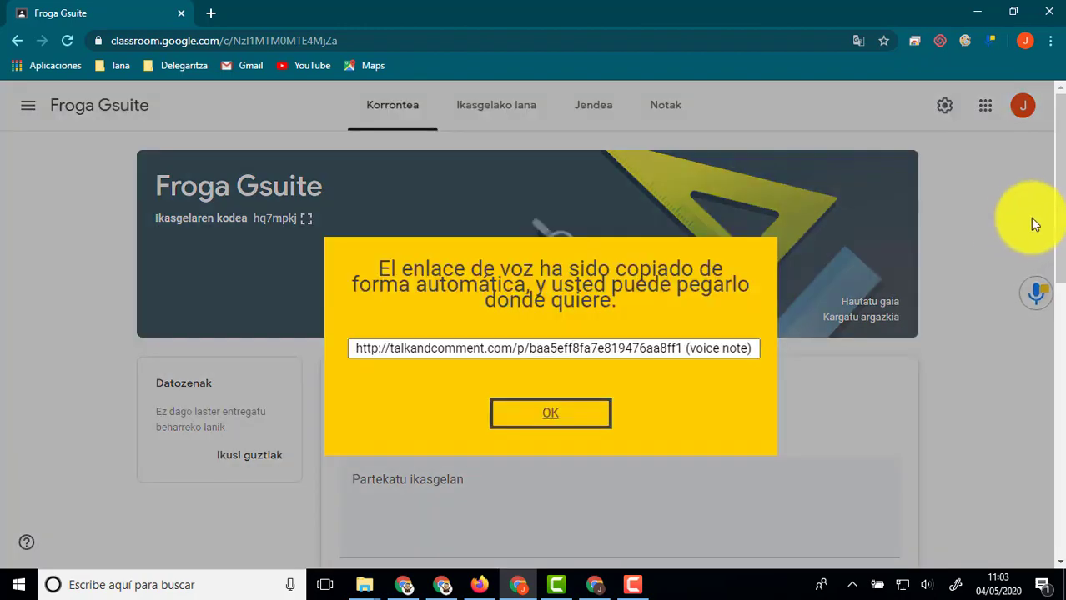
Copy the generated voice note link and close the link message
left_click(423, 348)
key("ctrl+c")
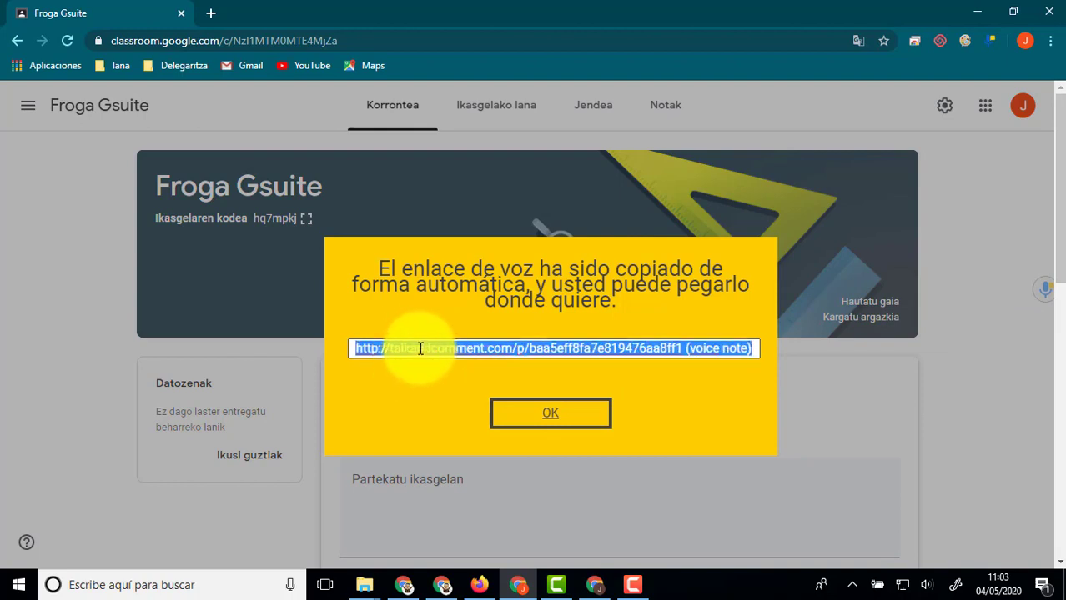
right_click(422, 349)
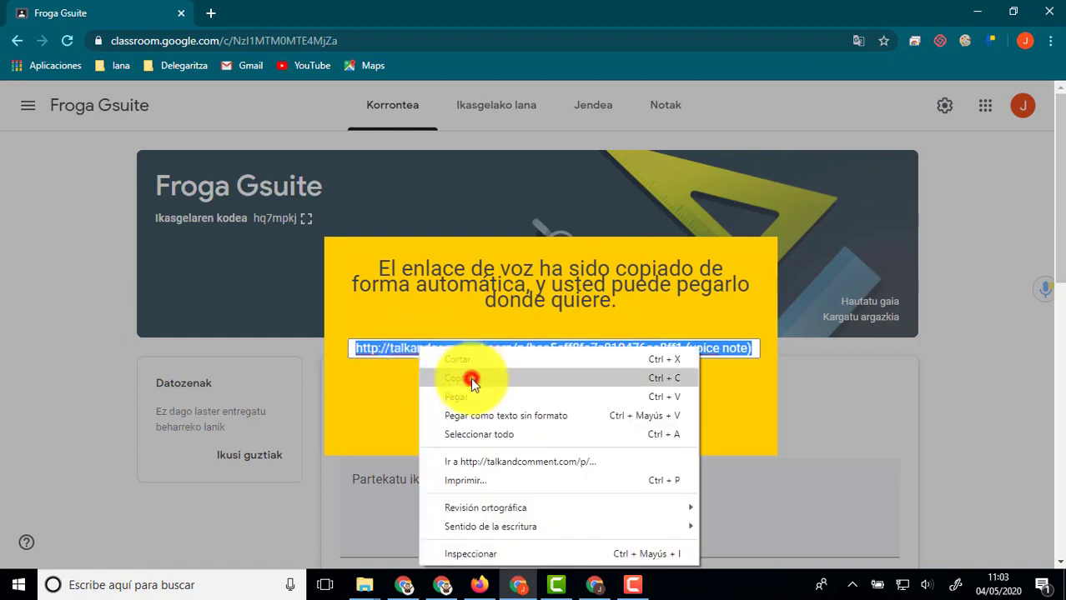
left_click(470, 379)
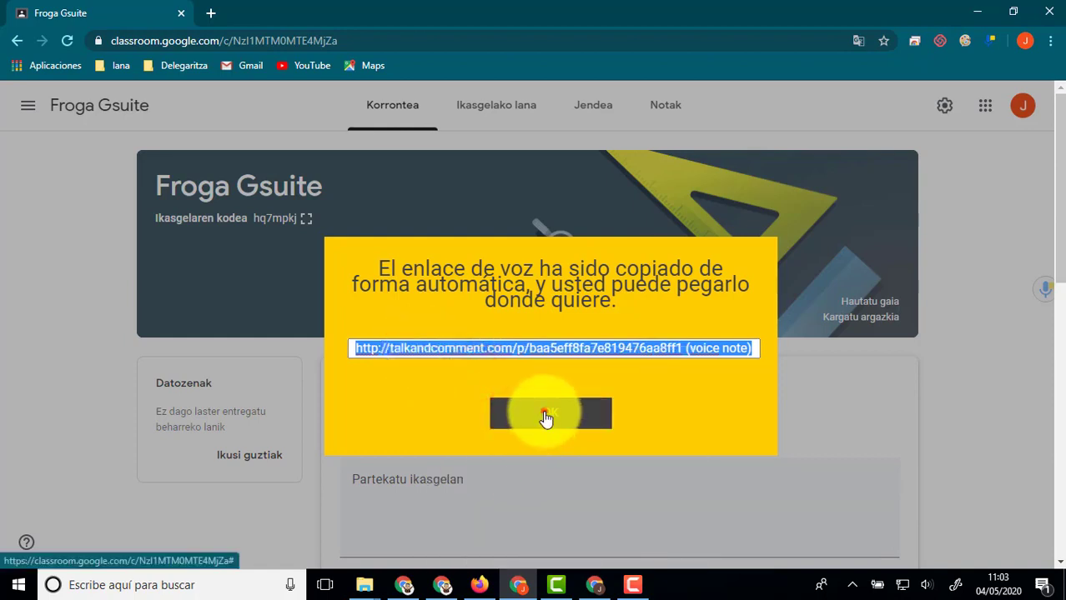
left_click(546, 417)
Paste the voice note link into the class announcement and remove the "(voice note)" text after the URL
scroll(417, 434, "down", 1)
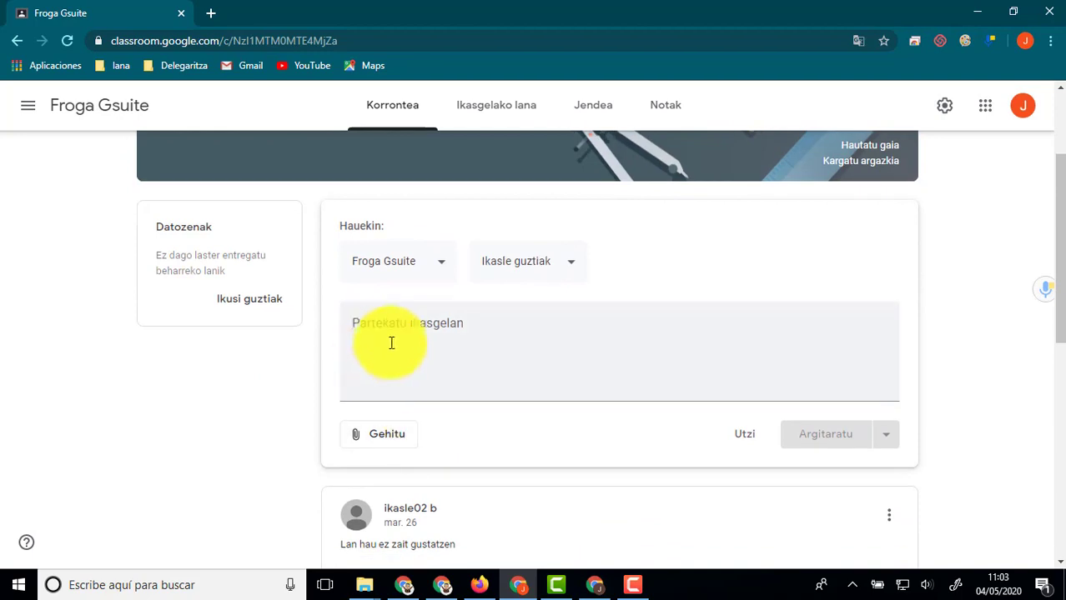
left_click(384, 336)
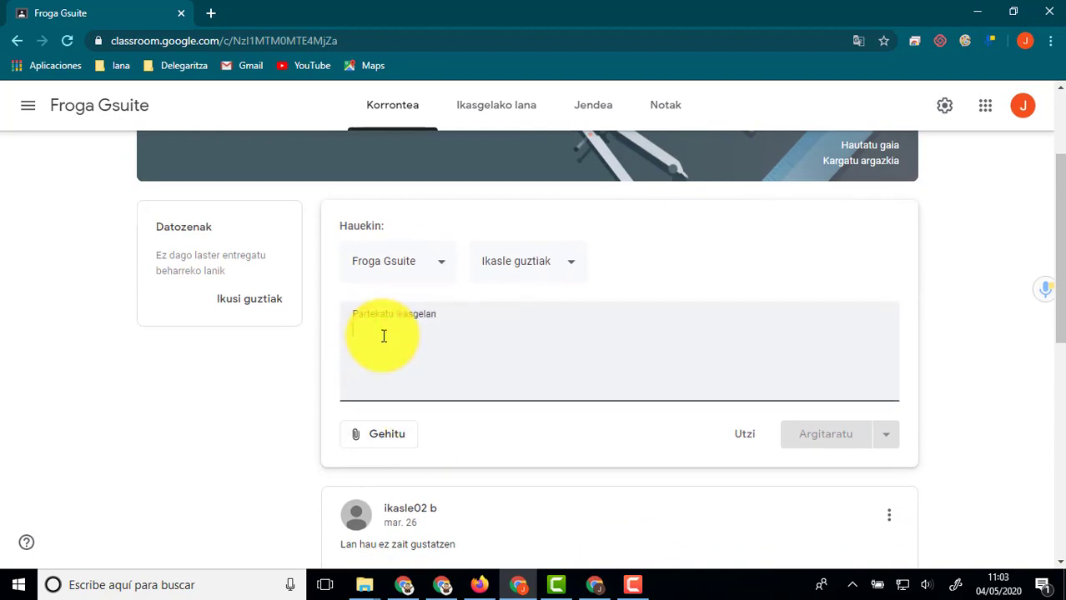
right_click(383, 336)
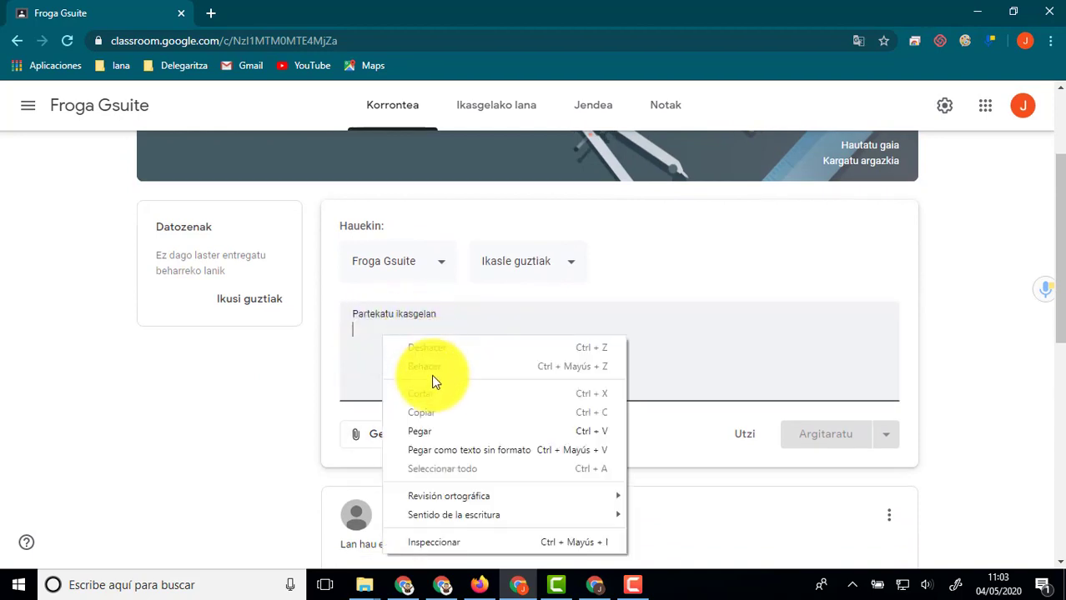
left_click(431, 437)
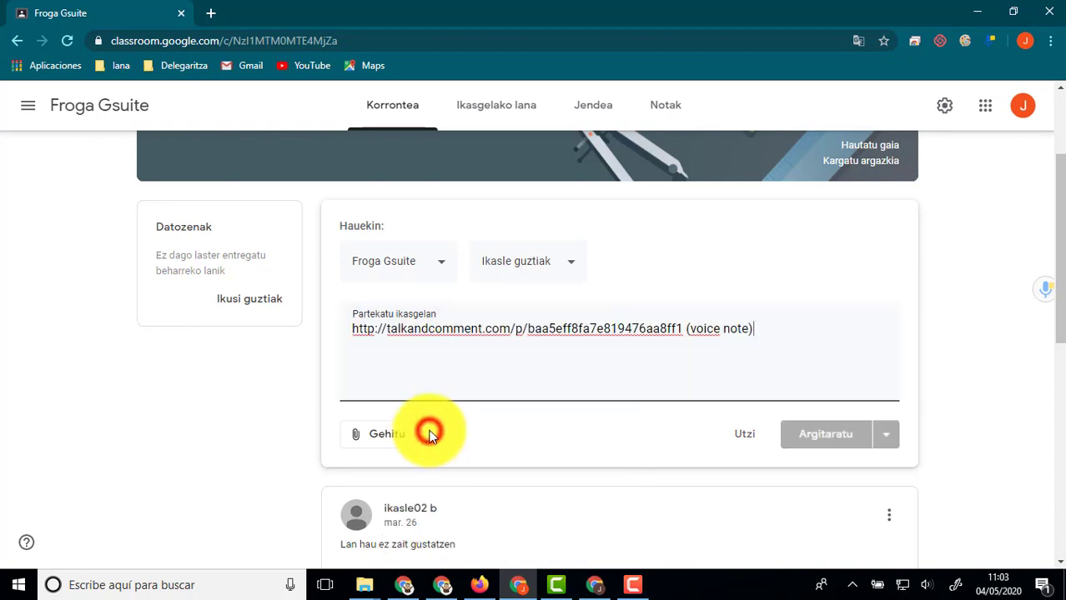
left_click(755, 327)
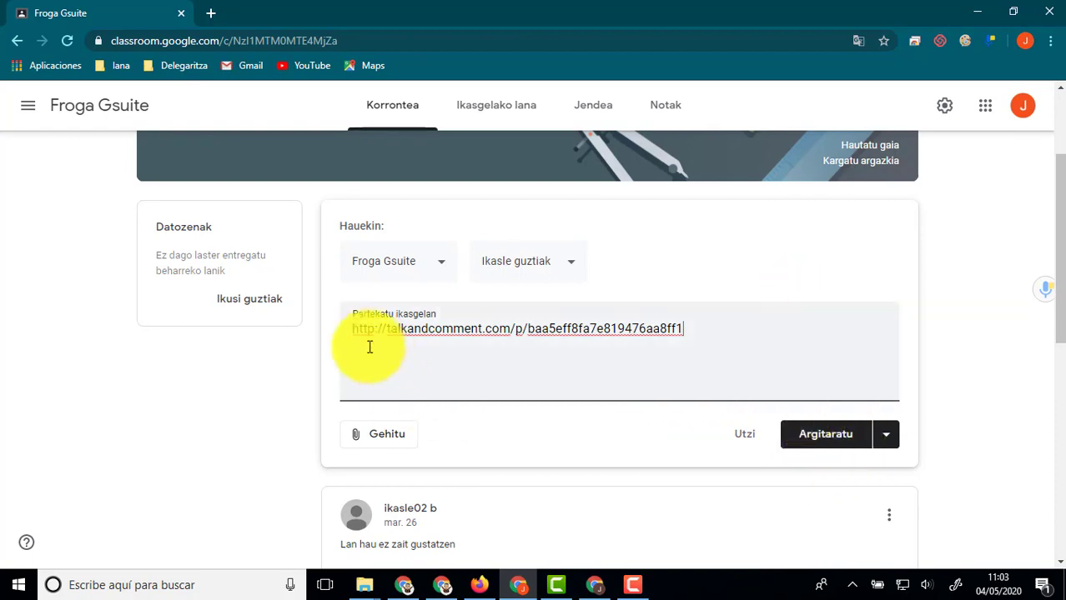
Copy the voice note URL from the announcement and open it in a new browser tab
left_click_drag(351, 329, 690, 331)
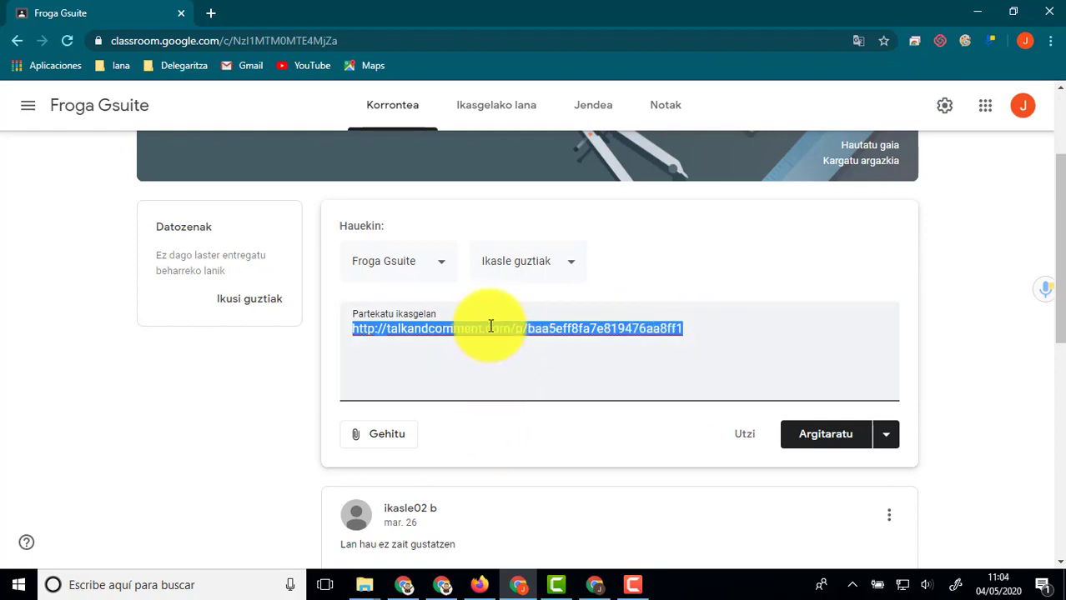
right_click(529, 331)
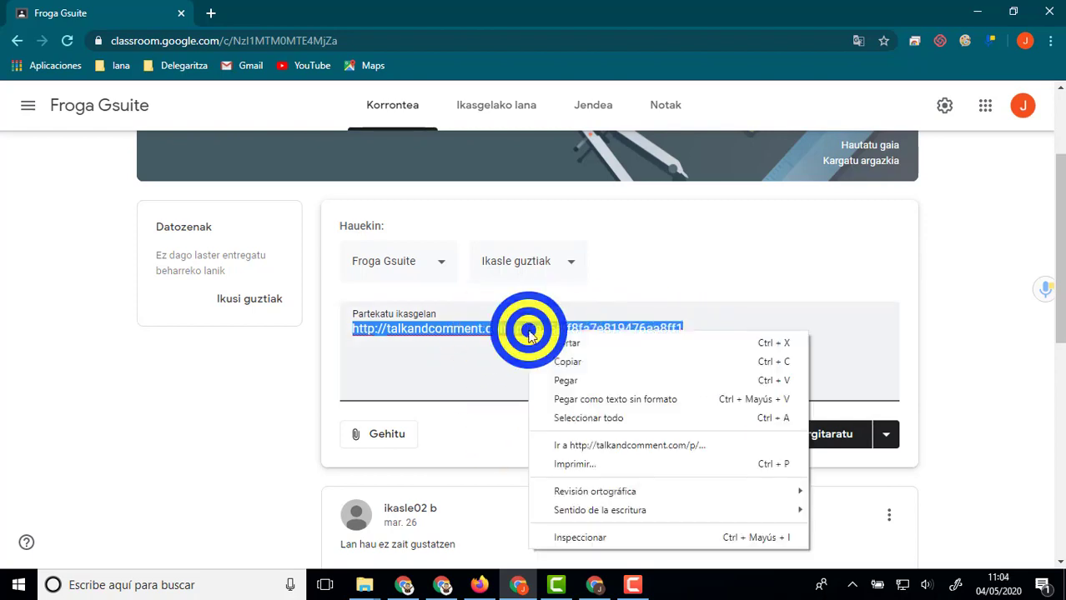
left_click(570, 359)
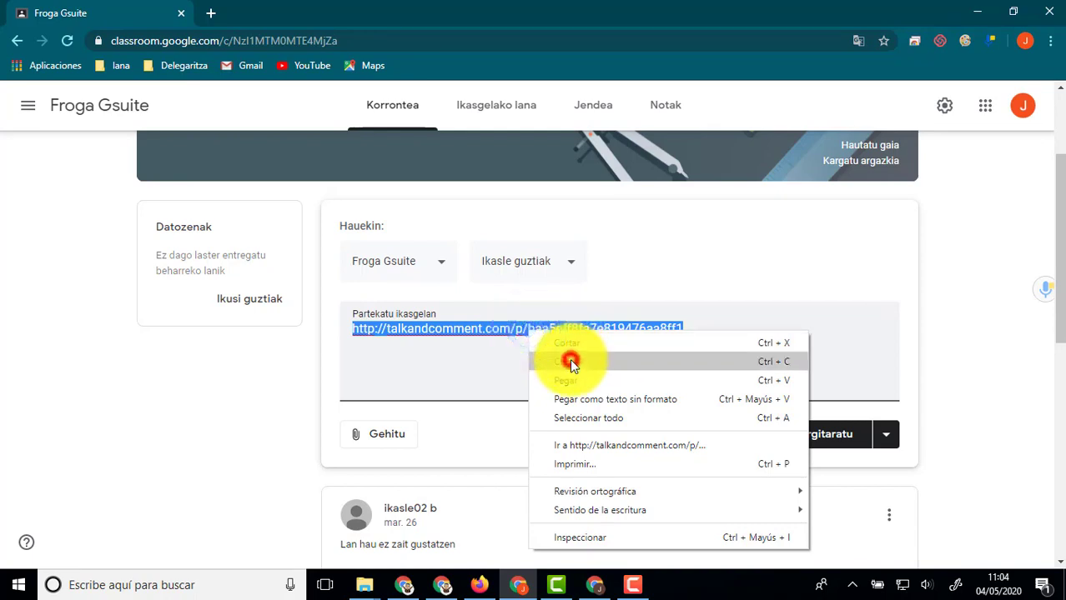
left_click(210, 12)
right_click(191, 38)
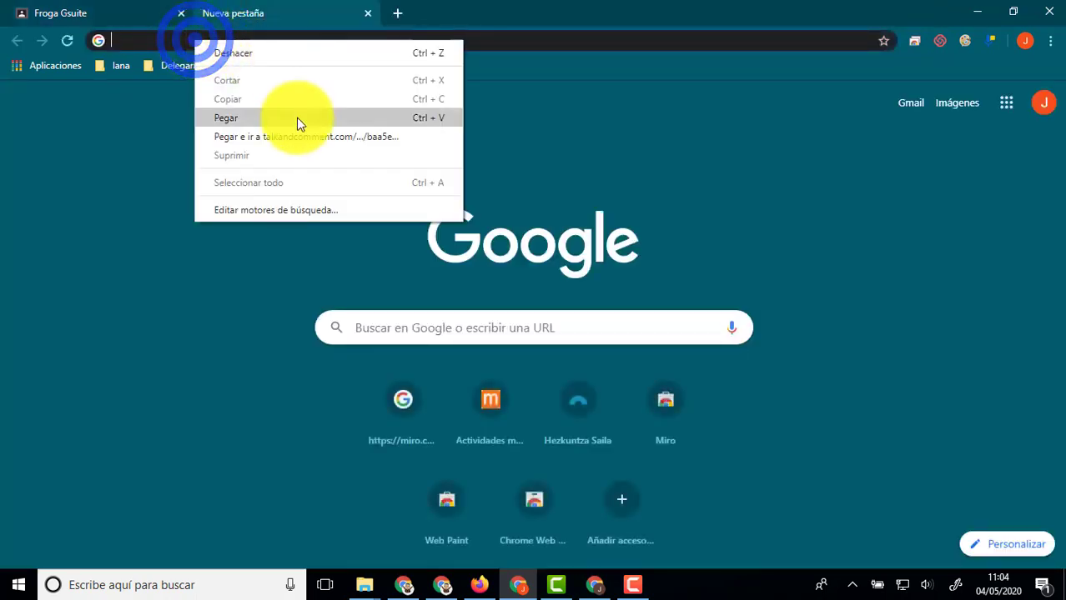
left_click(303, 142)
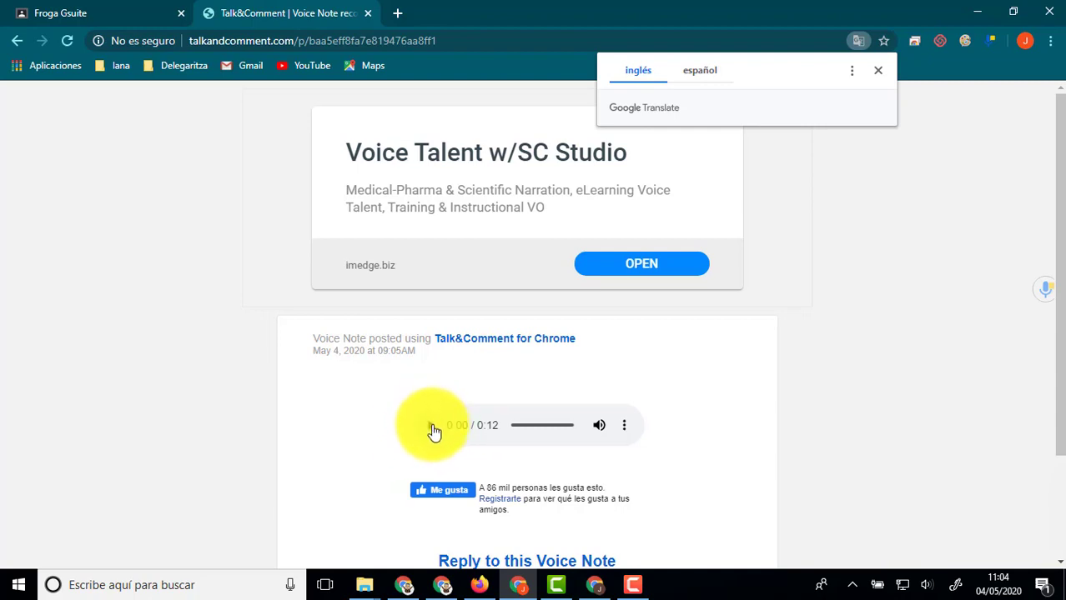
Play a few seconds of the recorded voice note, pause it, and return to the Froga Gsuite announcement
left_click(432, 428)
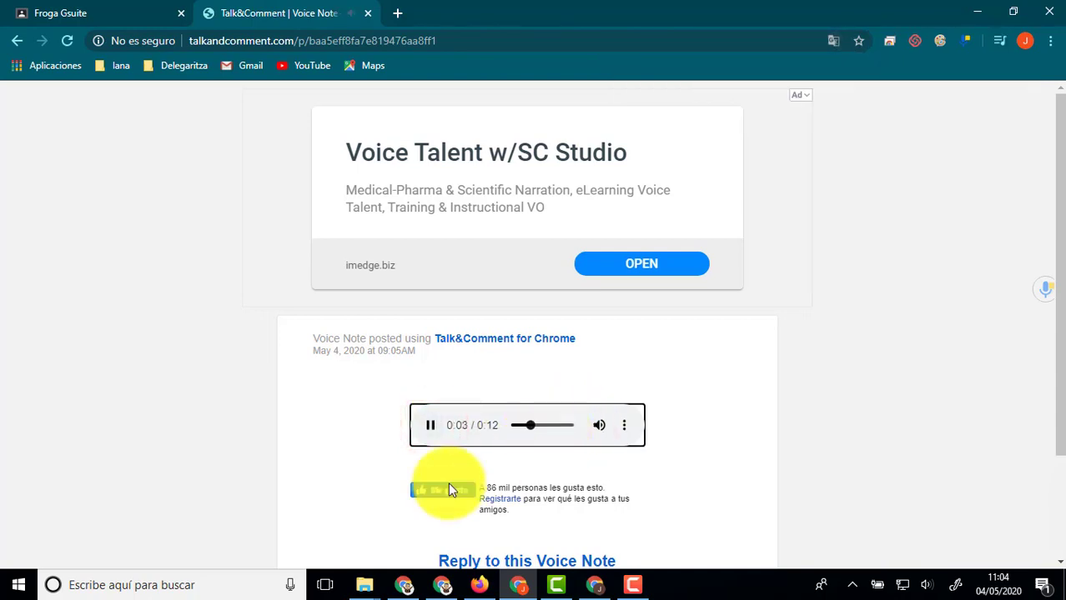
left_click(430, 428)
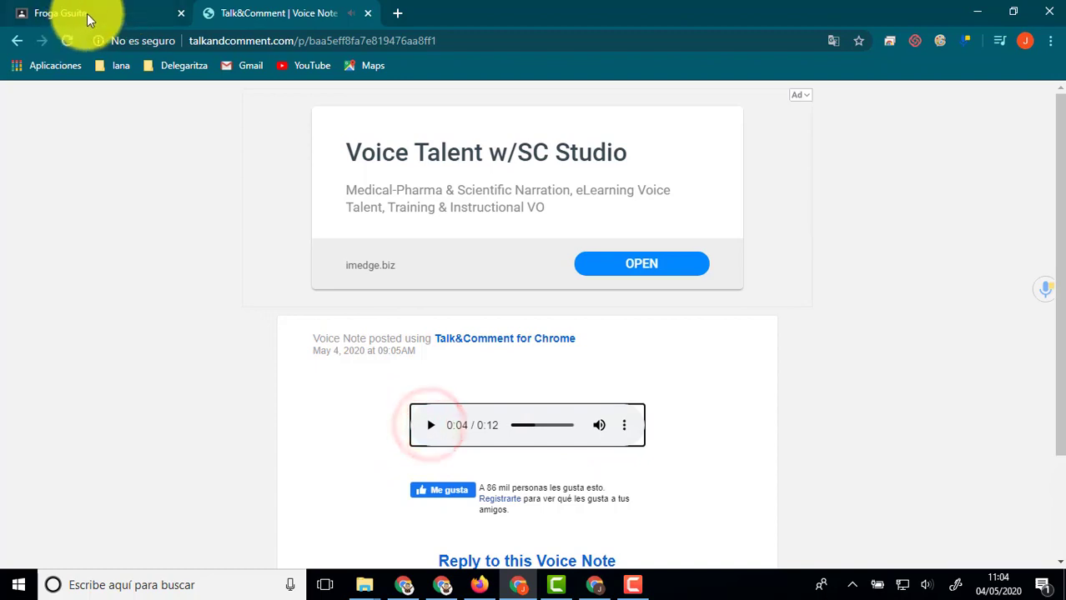
left_click(89, 15)
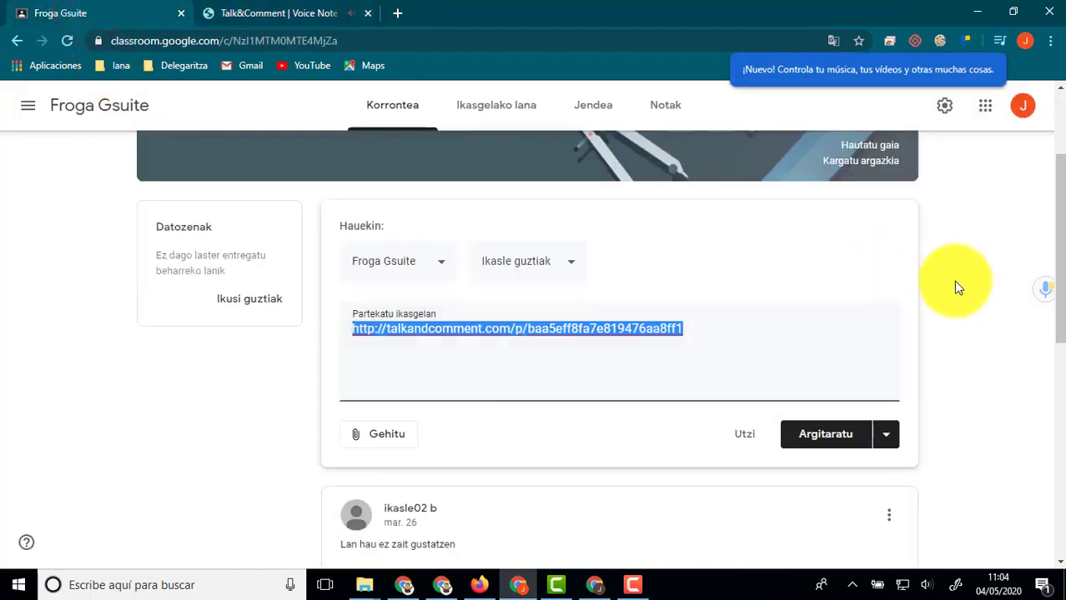
Open Gmail from the Google apps and dismiss the Google Meet introduction and the desktop notification prompt
left_click(985, 108)
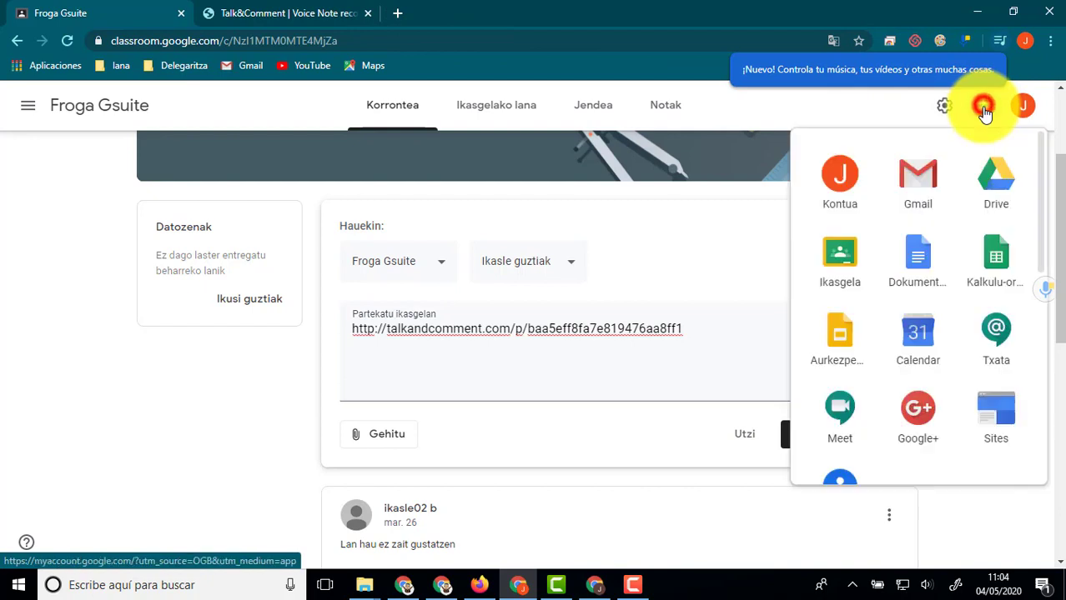
left_click(917, 177)
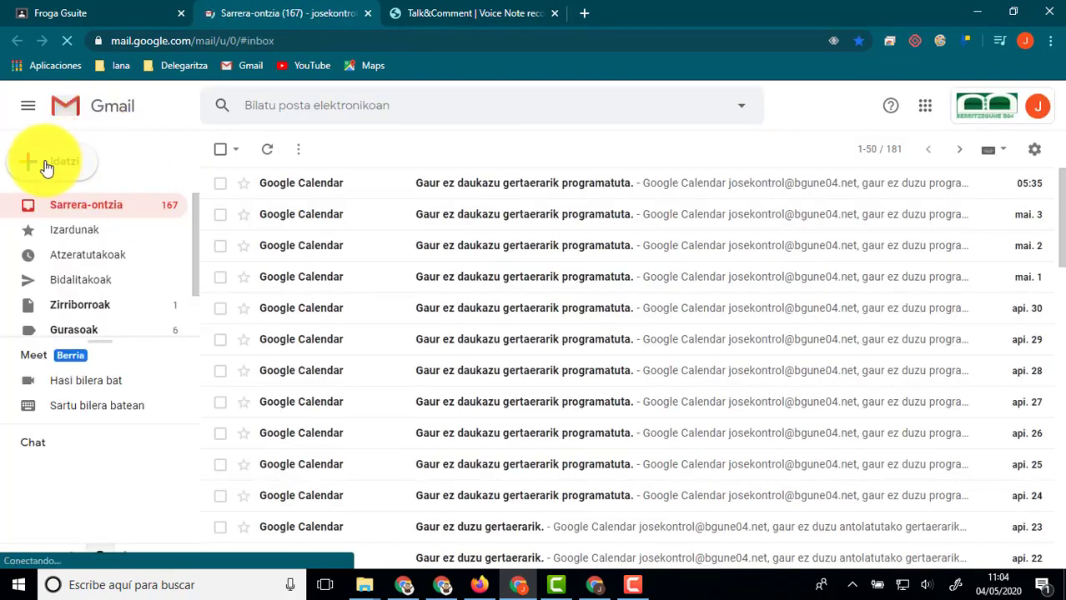
left_click(51, 164)
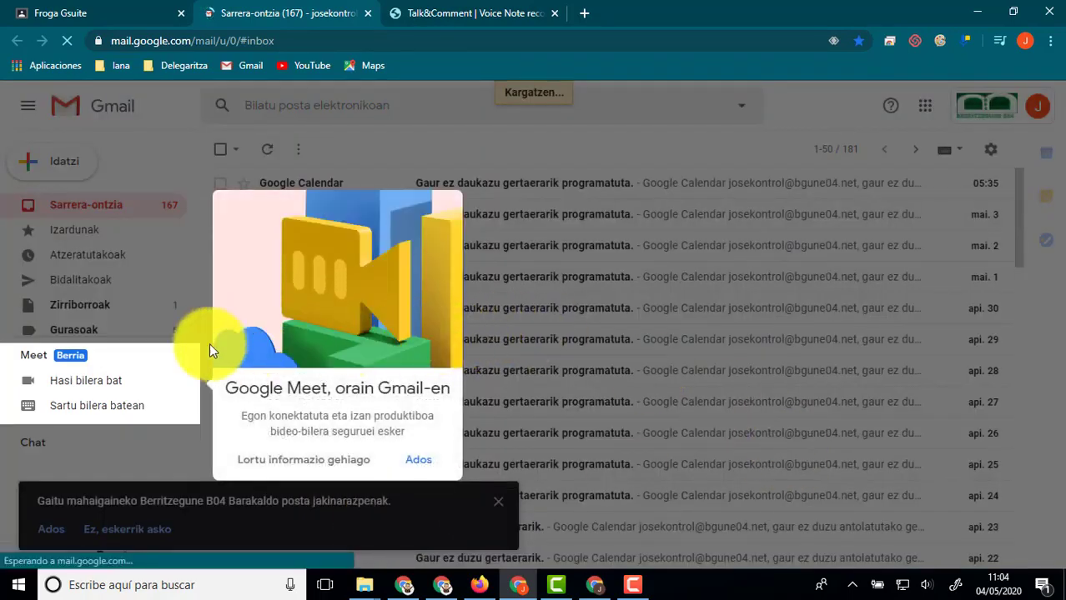
left_click(421, 461)
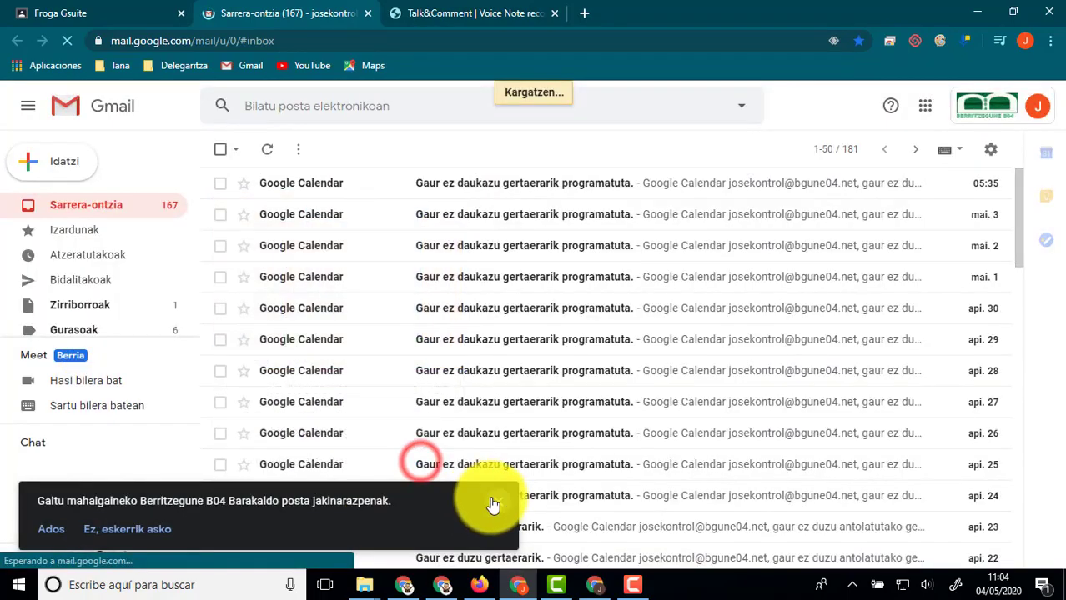
left_click(498, 501)
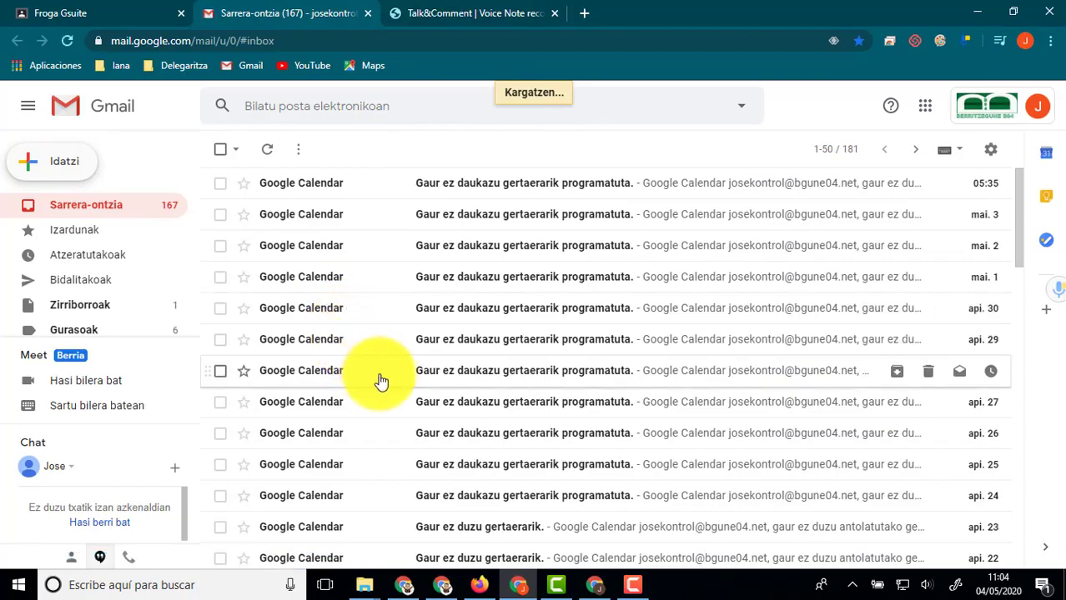
Start composing a new email message and place the cursor in its body
left_click(92, 162)
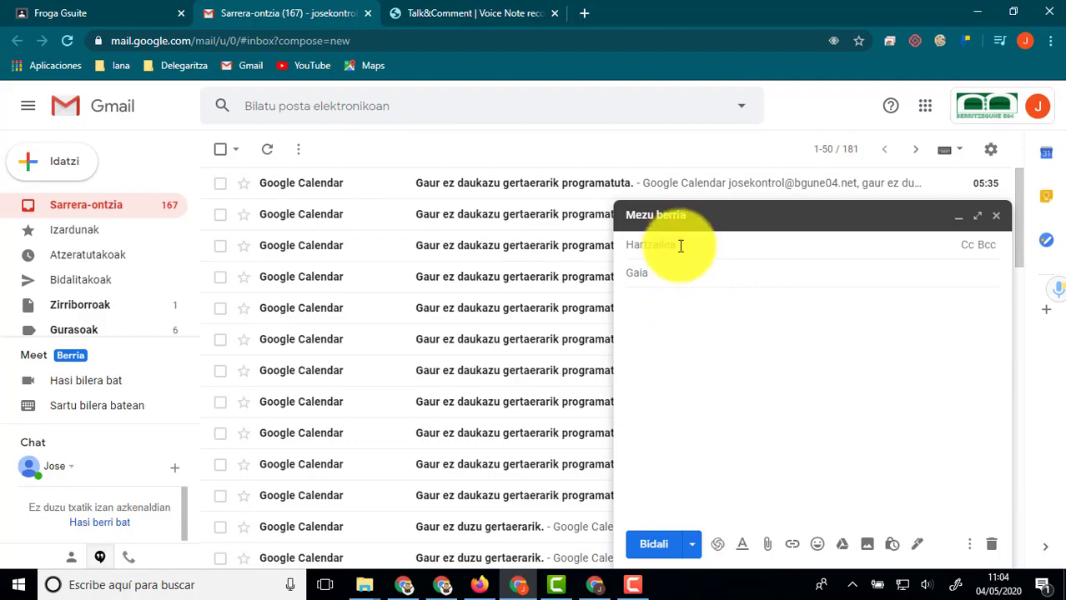
left_click(673, 309)
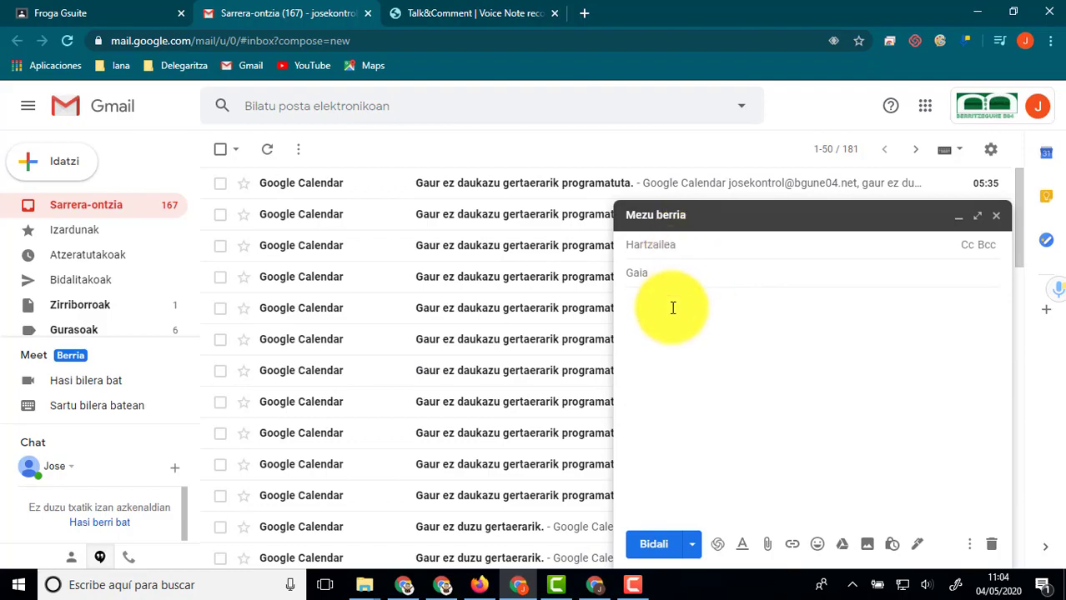